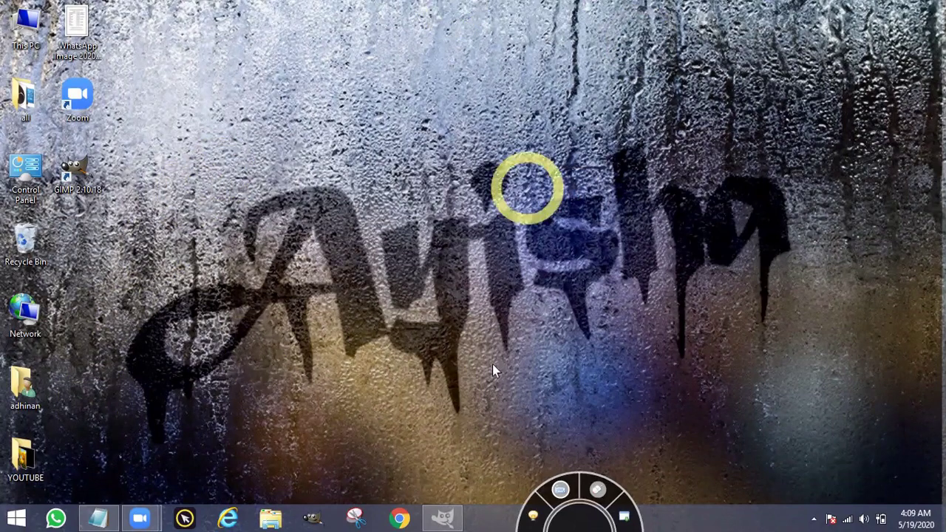
- Launch GIMP 2.10.18 from its desktop shortcut
{"action": "left_click", "coordinate": [453, 222]}
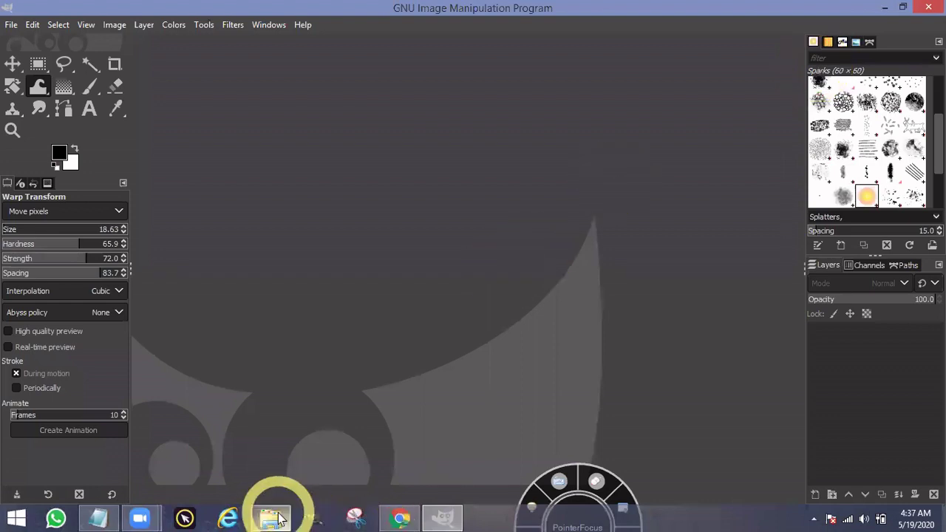
- Drag fog.jpg from File Explorer into GIMP, then add city.jpg as a layer above it
{"action": "left_click", "coordinate": [275, 519]}
{"action": "left_click_drag", "start_coordinate": [384, 159], "coordinate": [304, 161]}
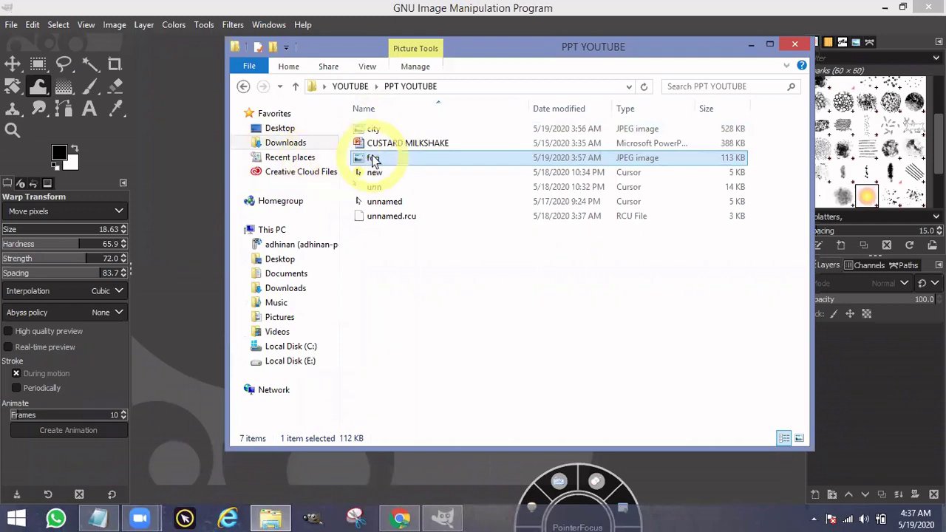
{"action": "left_click_drag", "start_coordinate": [373, 161], "coordinate": [220, 162]}
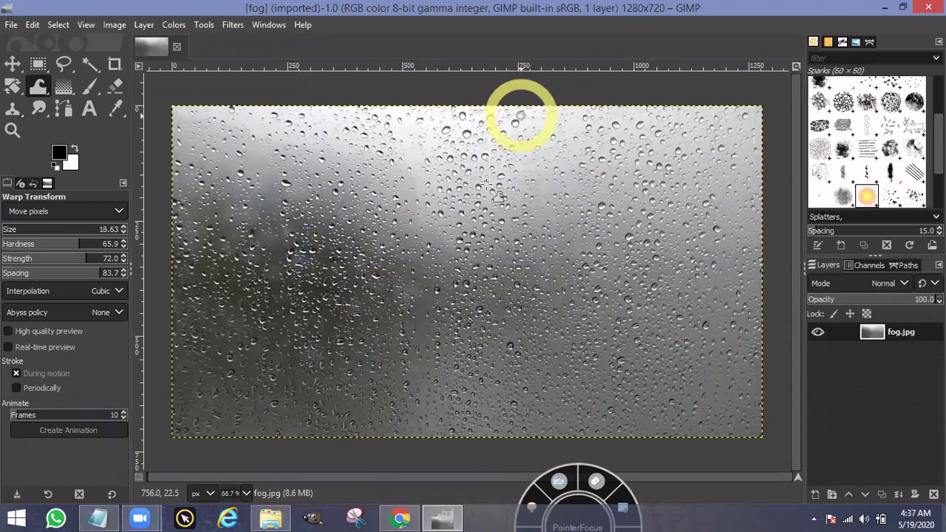
{"action": "left_click", "coordinate": [271, 519]}
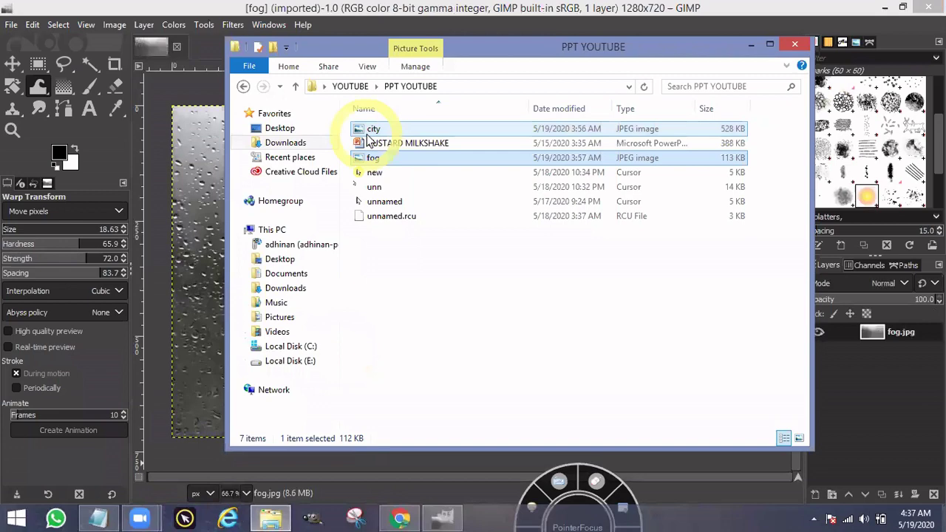
{"action": "mouse_move", "coordinate": [373, 129]}
{"action": "left_mouse_down"}
{"action": "mouse_move", "coordinate": [244, 159]}
{"action": "mouse_move", "coordinate": [207, 145]}
{"action": "left_mouse_up"}
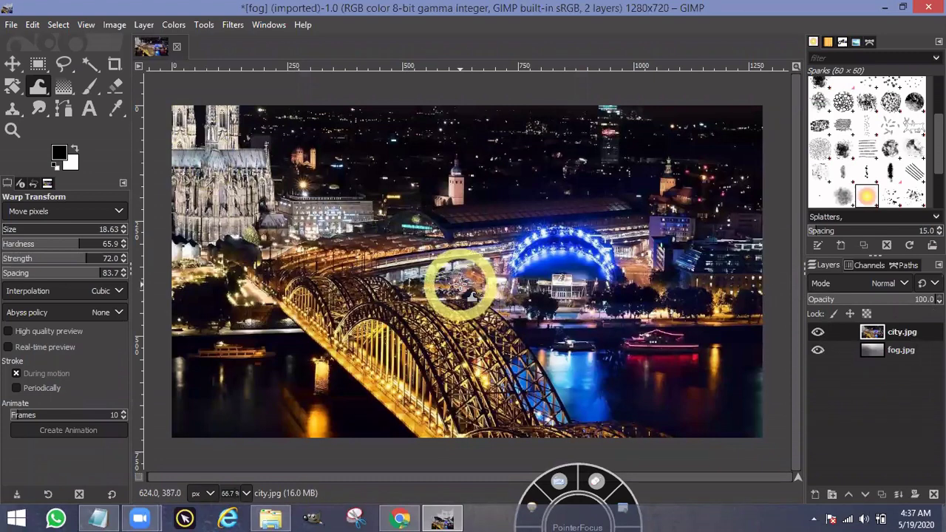
- Apply a Gaussian Blur of size about 20.70 to the city layer
{"action": "left_click_drag", "start_coordinate": [460, 283], "coordinate": [384, 215]}
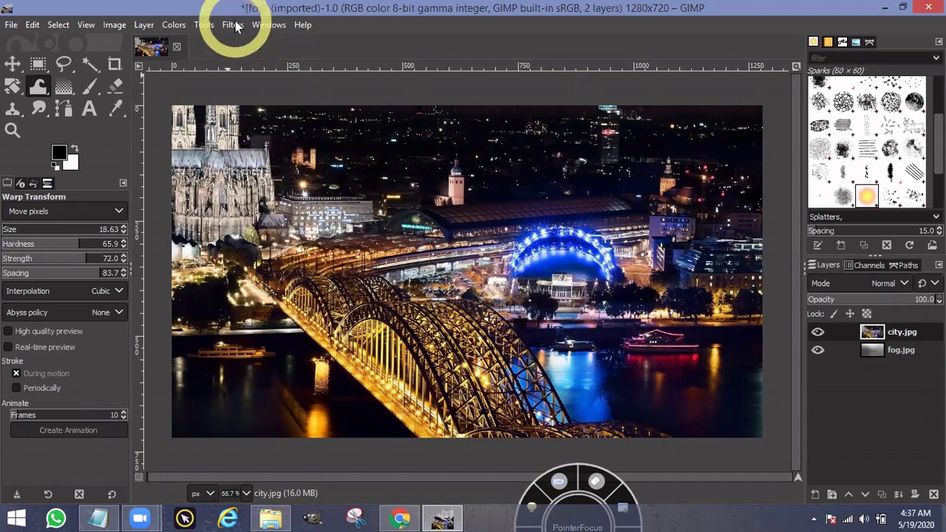
{"action": "left_click", "coordinate": [234, 25]}
{"action": "mouse_move", "coordinate": [303, 102]}
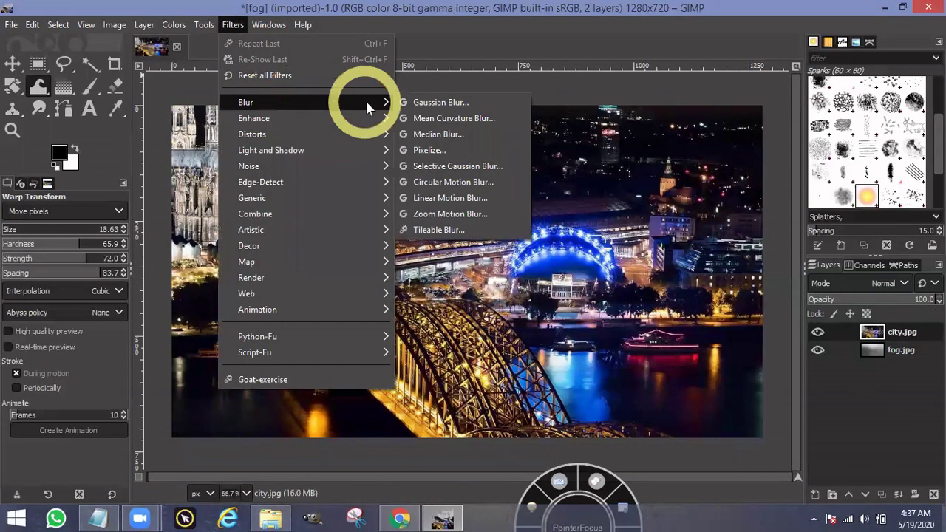
{"action": "left_click", "coordinate": [410, 102]}
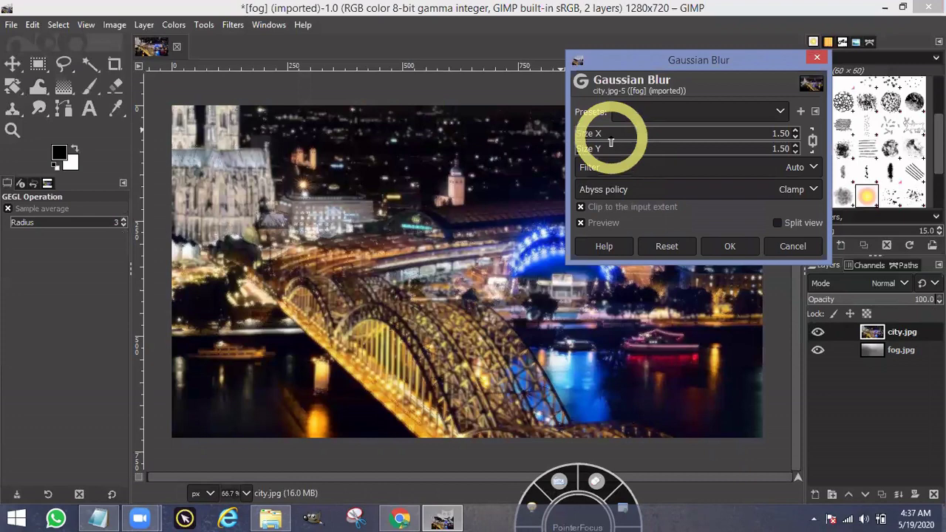
{"action": "left_click_drag", "start_coordinate": [611, 143], "coordinate": [633, 141]}
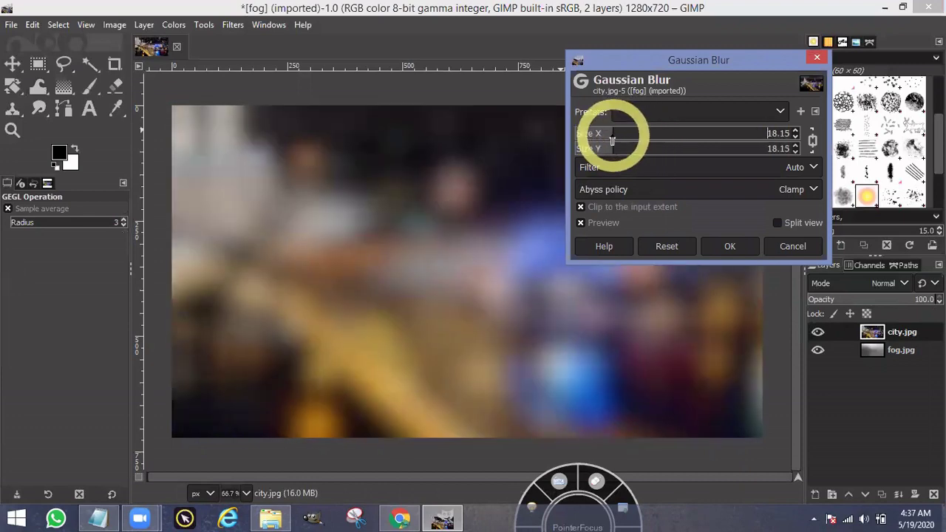
{"action": "left_click_drag", "start_coordinate": [612, 142], "coordinate": [620, 143]}
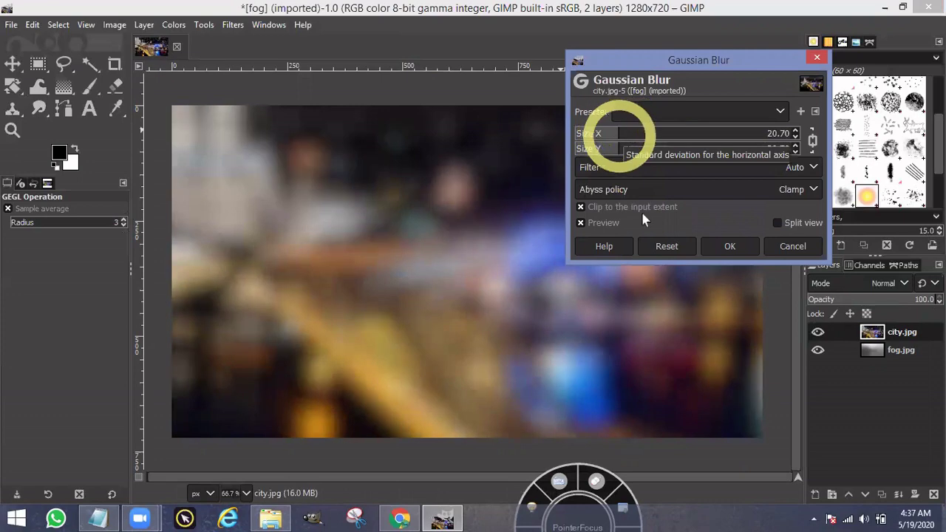
{"action": "left_click", "coordinate": [724, 246]}
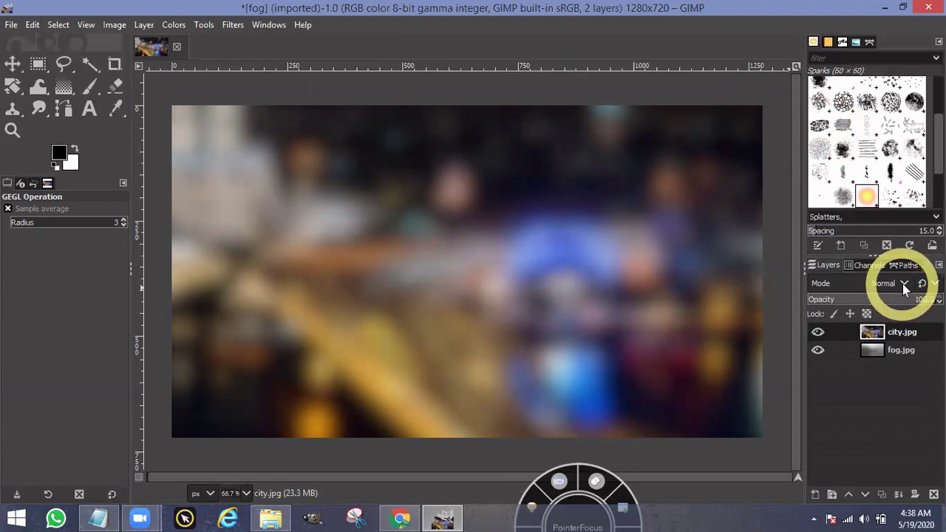
- Set the city layer's blend mode to Overlay, then select the Text tool
{"action": "left_click", "coordinate": [902, 283]}
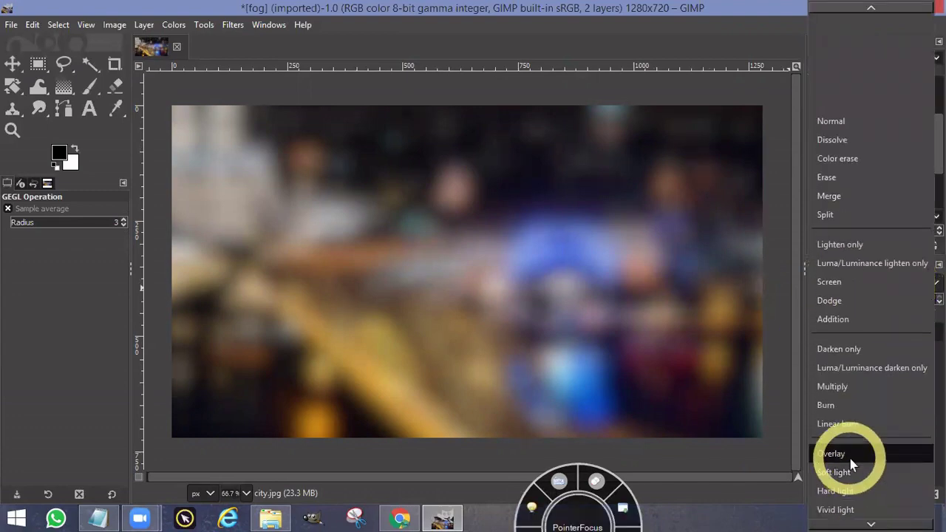
{"action": "left_click", "coordinate": [838, 450]}
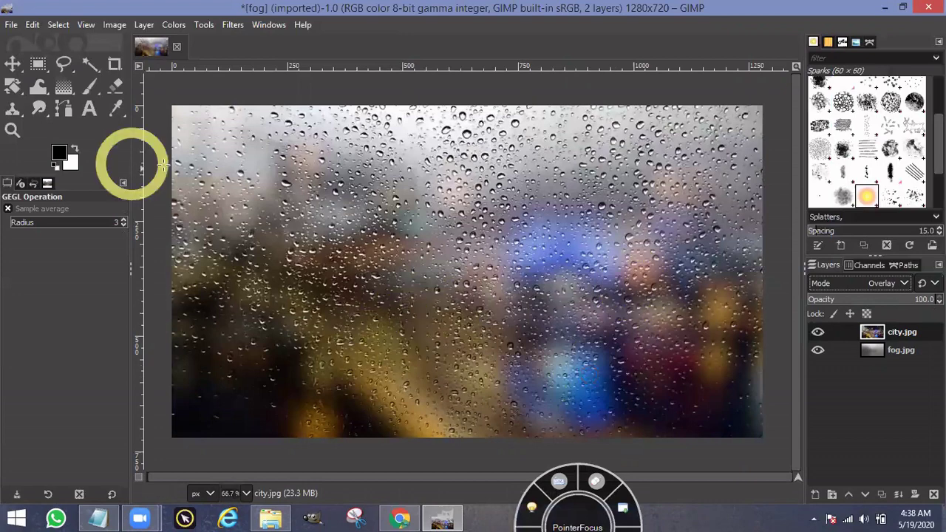
{"action": "left_click", "coordinate": [90, 110]}
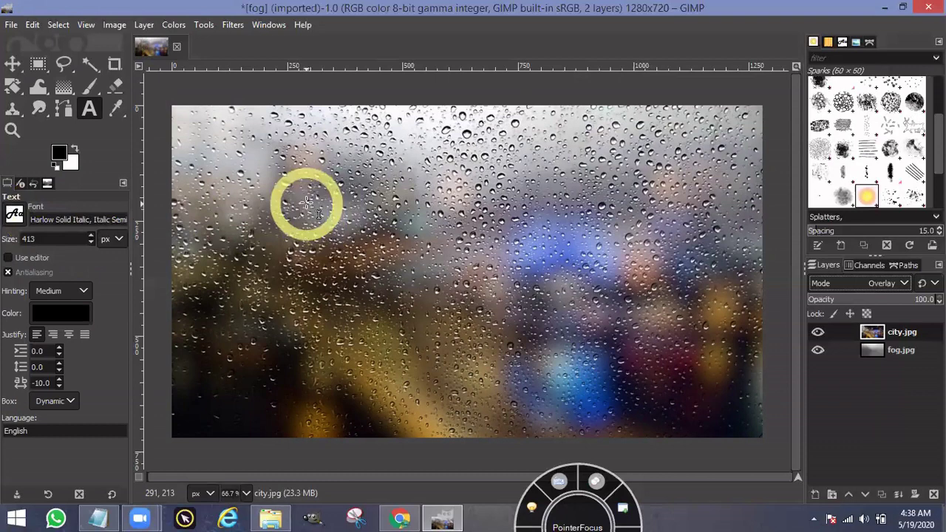
- Add the text 'Foggy' on the canvas and move it into place, slightly lower
{"action": "left_click", "coordinate": [304, 199]}
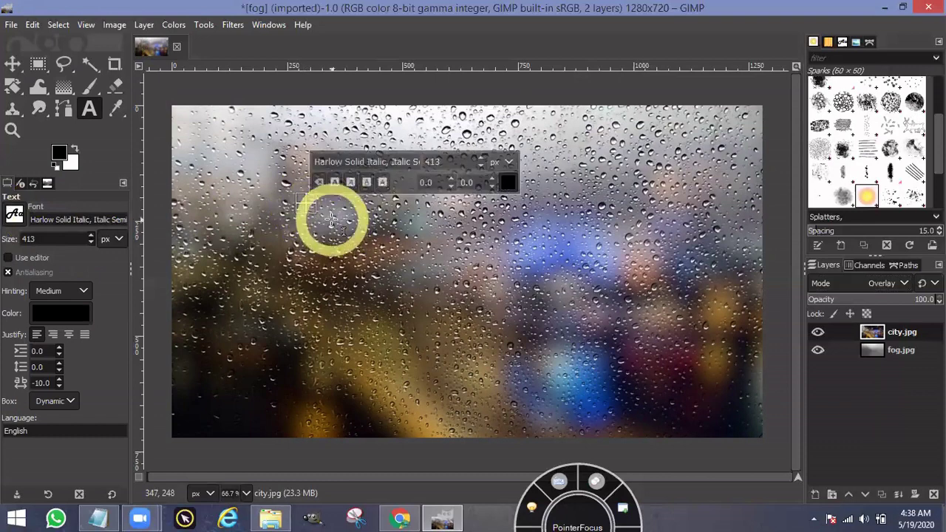
{"action": "type", "text": "F"}
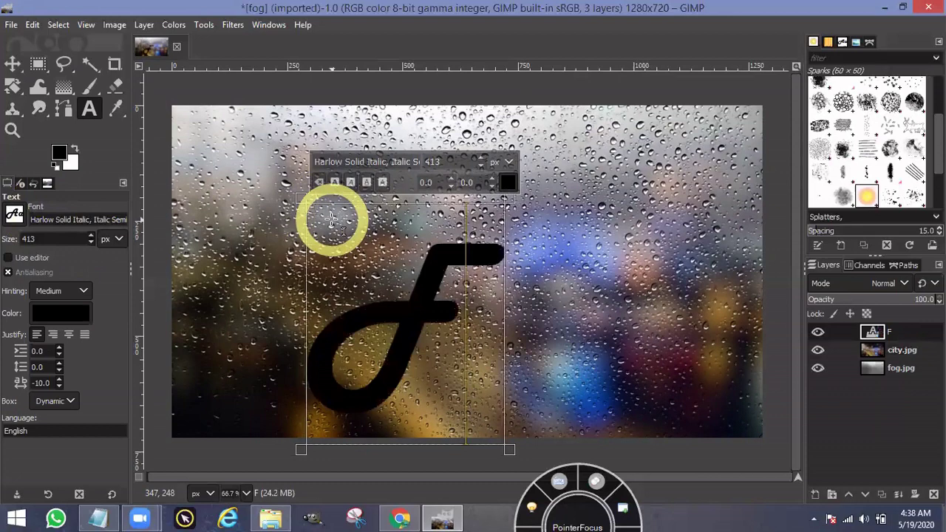
{"action": "type", "text": "oggy"}
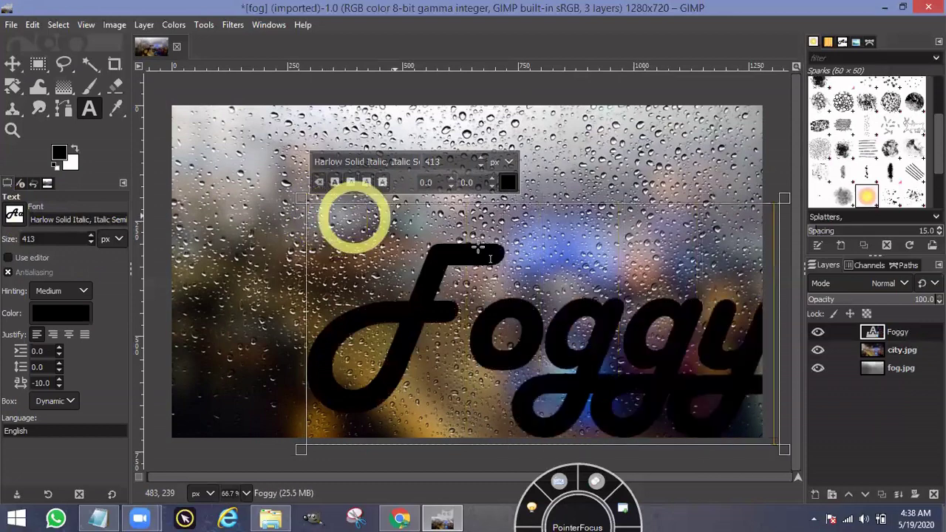
{"action": "left_click", "coordinate": [13, 63]}
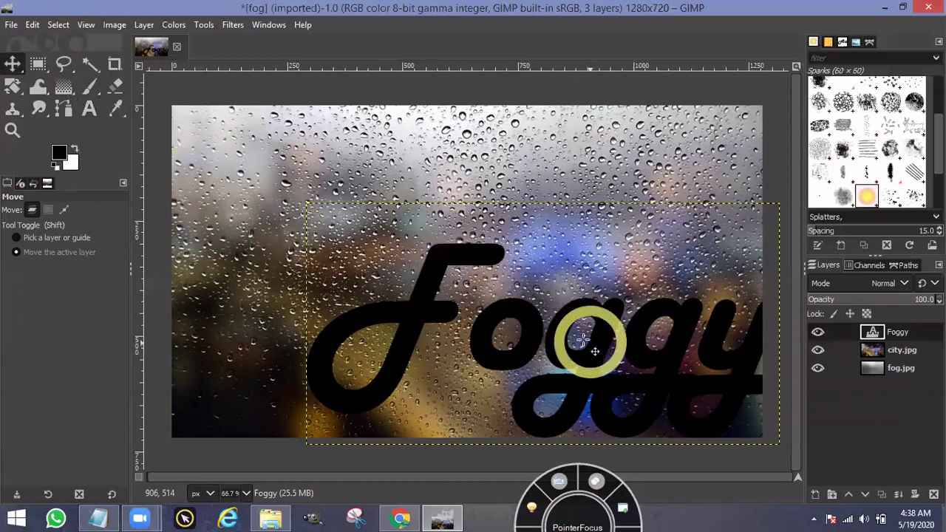
{"action": "left_click_drag", "start_coordinate": [583, 340], "coordinate": [500, 268]}
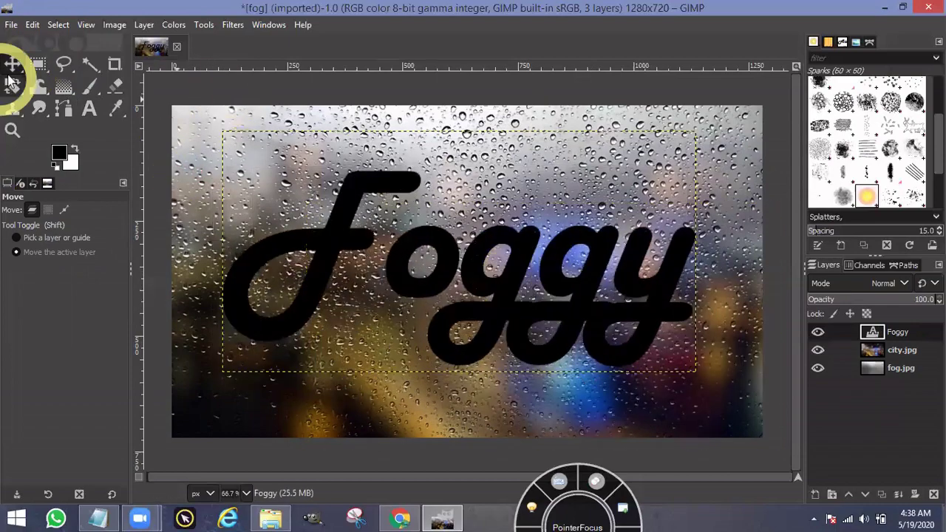
{"action": "left_click_drag", "start_coordinate": [488, 283], "coordinate": [488, 300]}
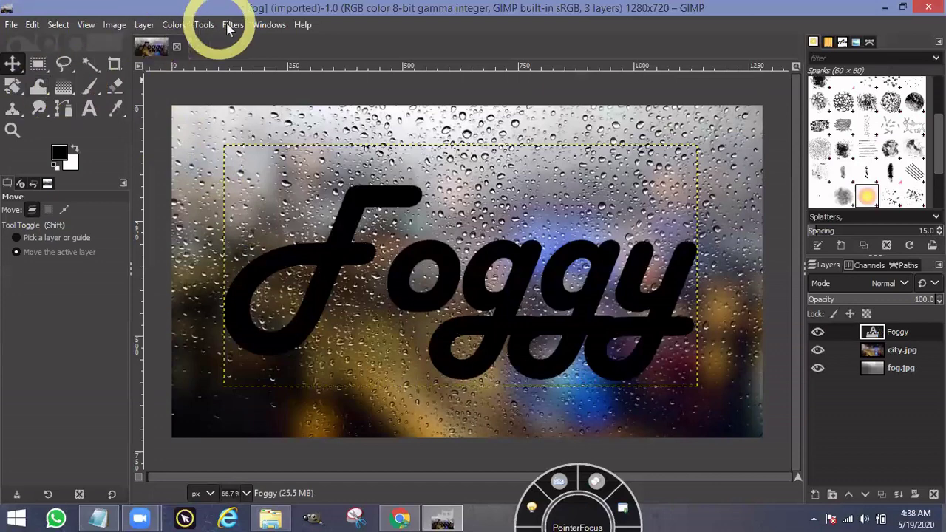
- Rotate the Foggy text layer by about -8 degrees
{"action": "left_click", "coordinate": [204, 24]}
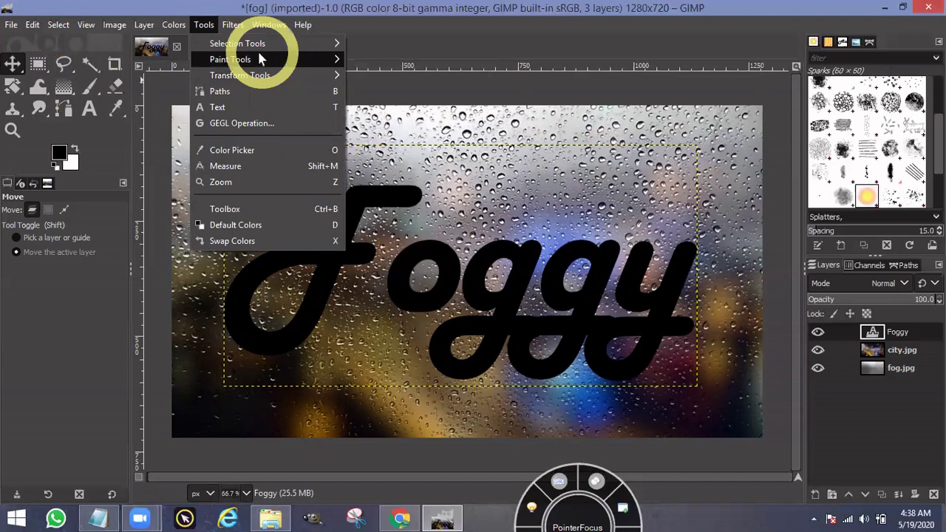
{"action": "mouse_move", "coordinate": [240, 76]}
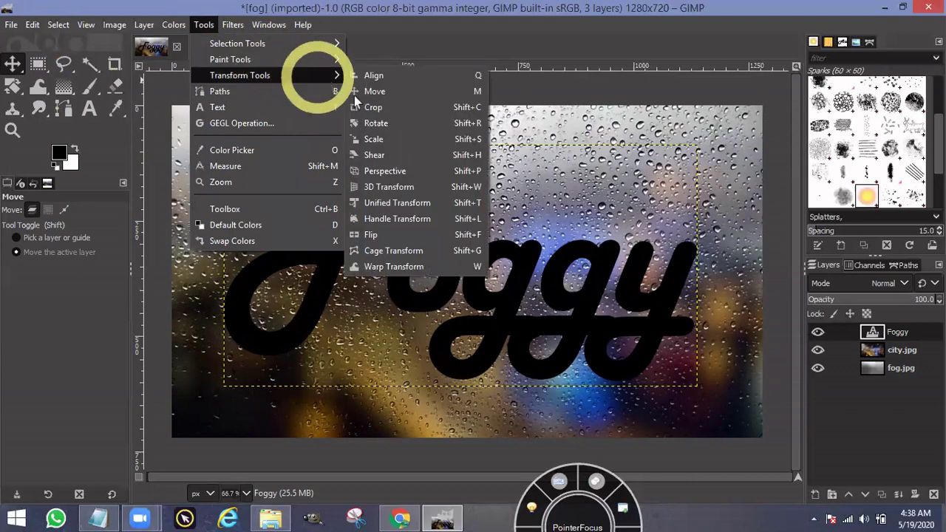
{"action": "left_click", "coordinate": [374, 123]}
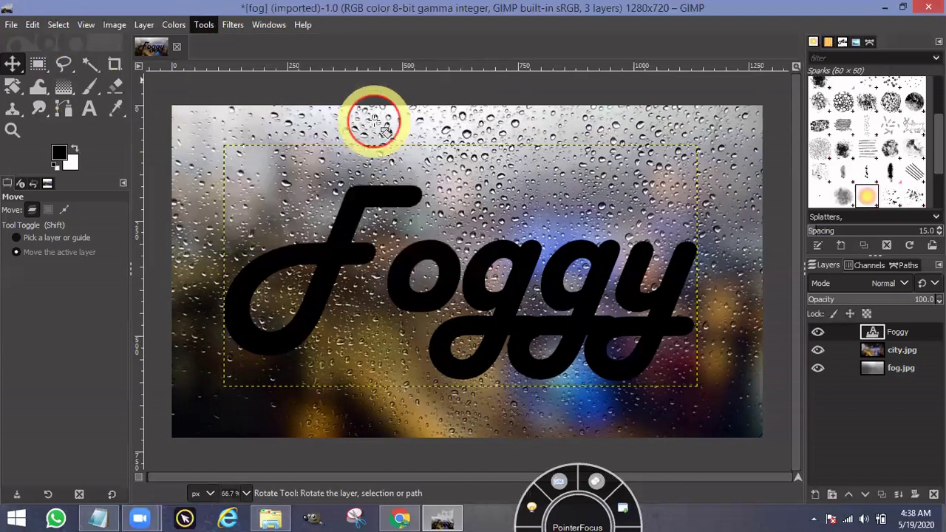
{"action": "left_click", "coordinate": [355, 141]}
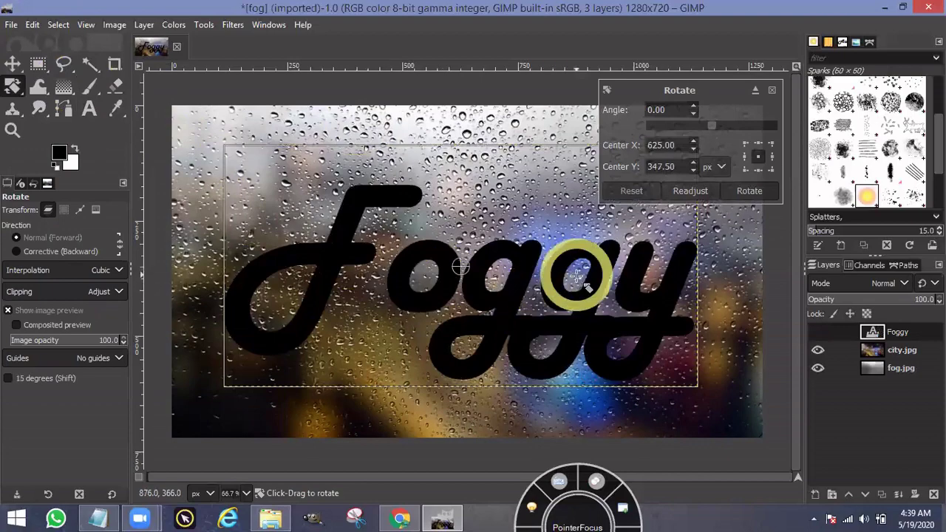
{"action": "left_click_drag", "start_coordinate": [568, 272], "coordinate": [581, 259]}
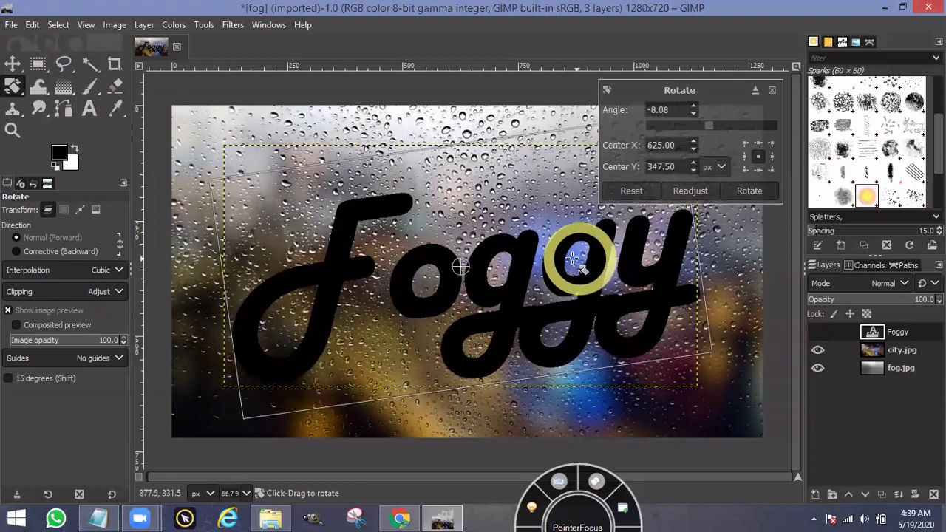
{"action": "left_click", "coordinate": [737, 197]}
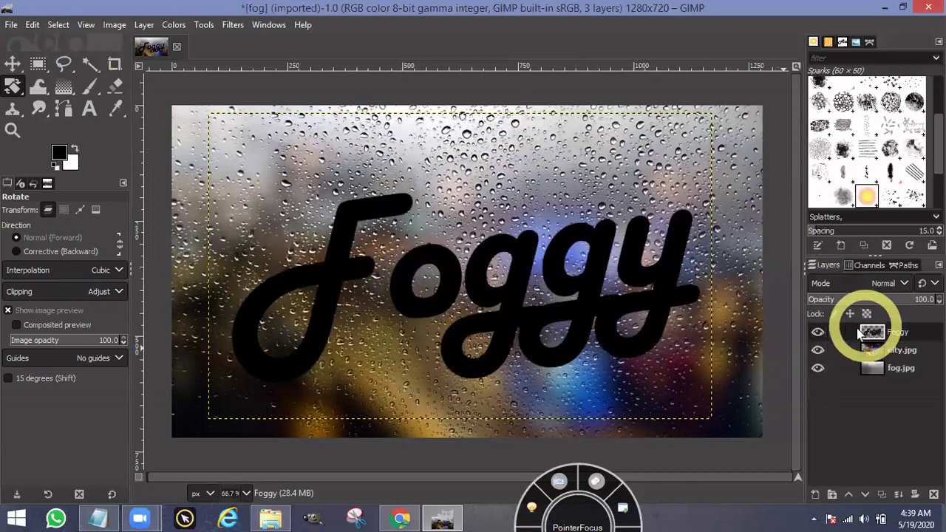
- Set the Foggy layer to Grain merge mode at about 84% opacity
{"action": "left_click", "coordinate": [910, 288]}
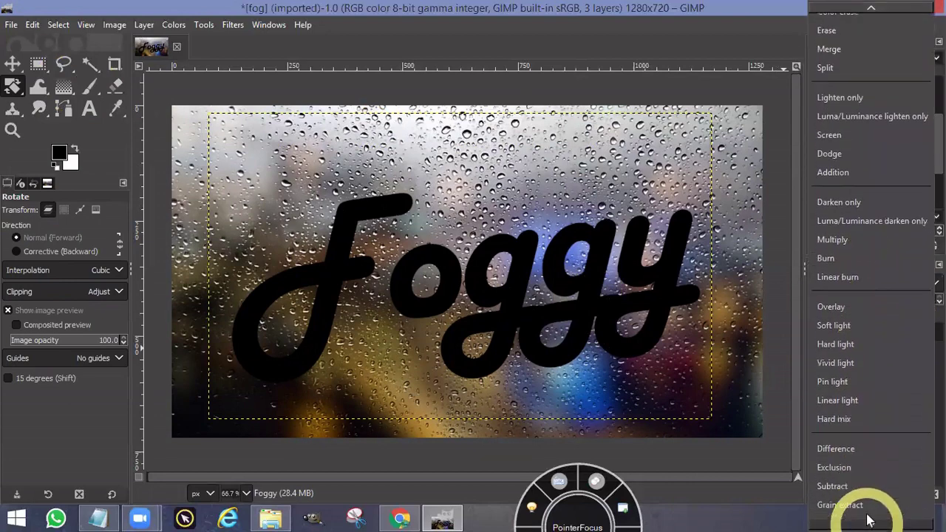
{"action": "left_click", "coordinate": [850, 463]}
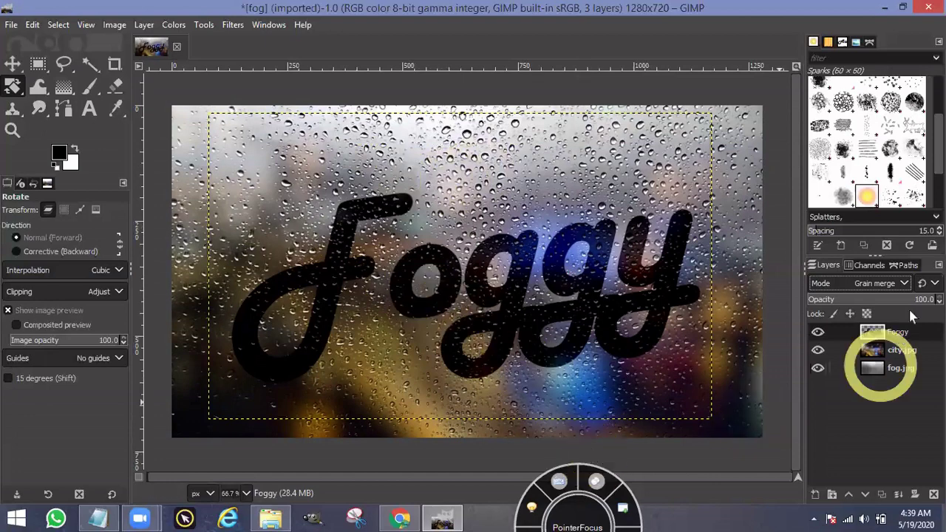
{"action": "left_click_drag", "start_coordinate": [923, 300], "coordinate": [917, 301]}
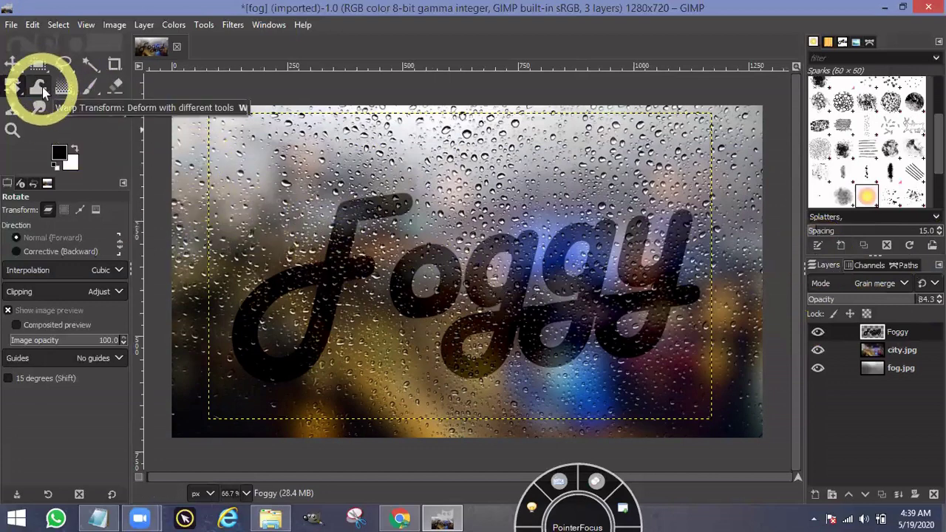
- Warp drips down from the Foggy letters, undoing the stroke that distorted the y
{"action": "left_click", "coordinate": [41, 88]}
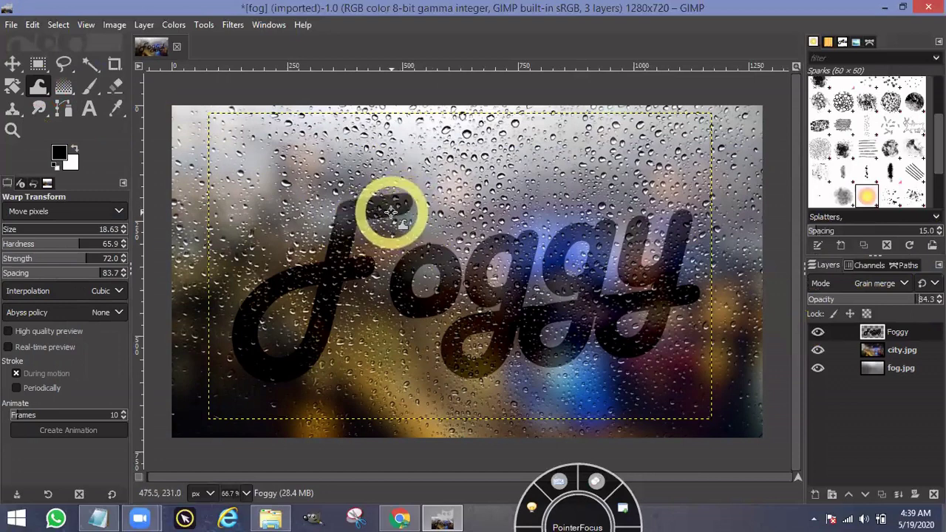
{"action": "mouse_move", "coordinate": [389, 241]}
{"action": "left_mouse_down"}
{"action": "mouse_move", "coordinate": [390, 211]}
{"action": "mouse_move", "coordinate": [388, 246]}
{"action": "left_mouse_up"}
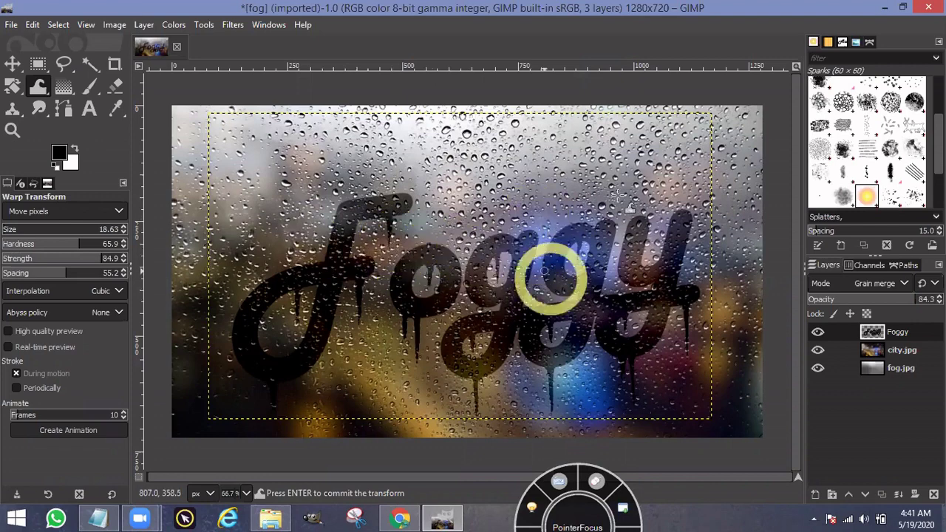
{"action": "left_click_drag", "start_coordinate": [550, 275], "coordinate": [625, 268]}
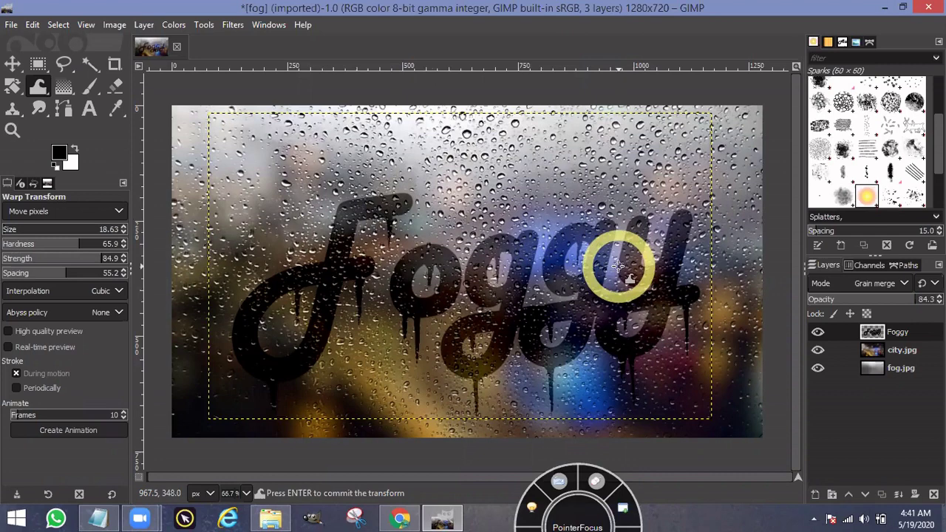
{"action": "key", "text": "ctrl+z"}
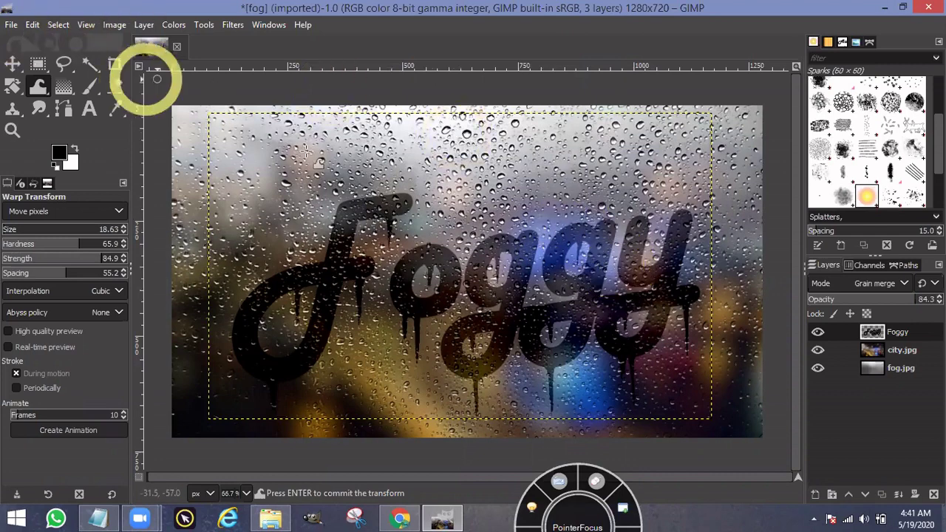
- Export the image as fog.jpg, overwriting the existing file with default JPEG settings
{"action": "left_click", "coordinate": [11, 24]}
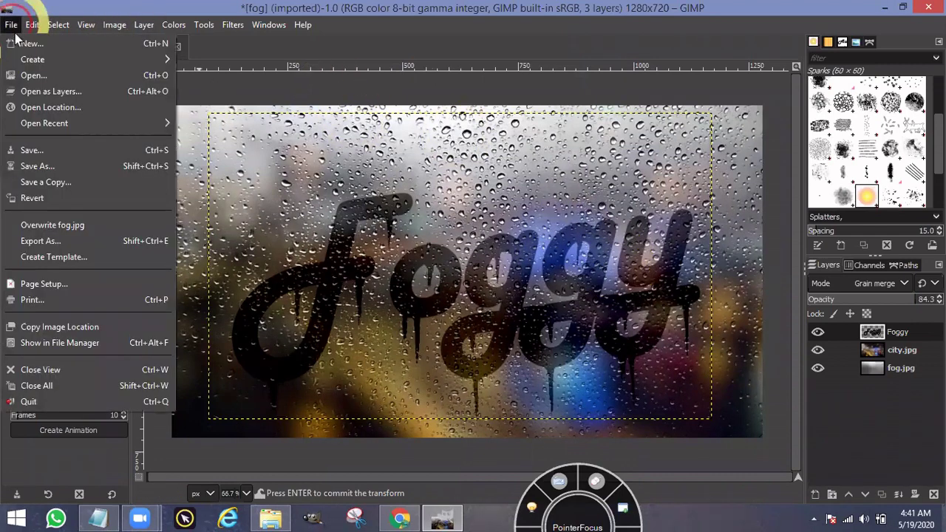
{"action": "left_click", "coordinate": [43, 242]}
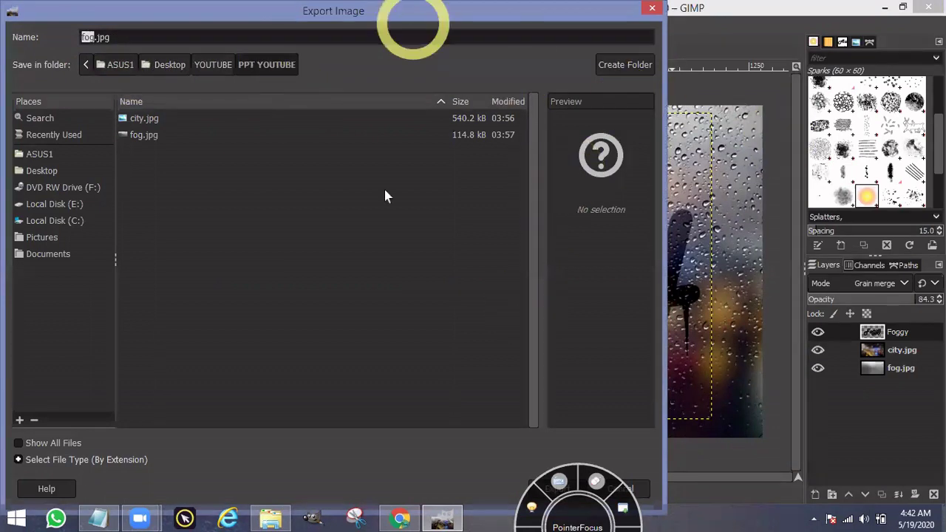
{"action": "left_click", "coordinate": [531, 488]}
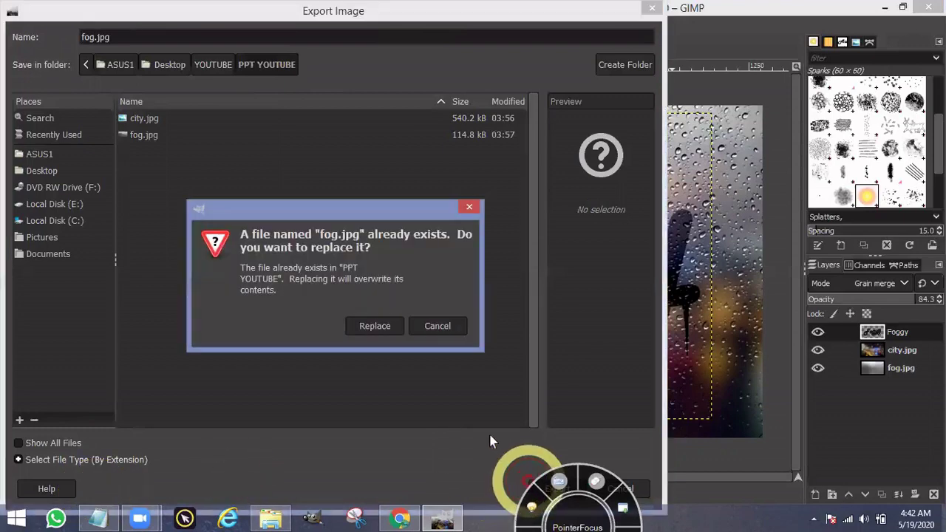
{"action": "left_click", "coordinate": [385, 326]}
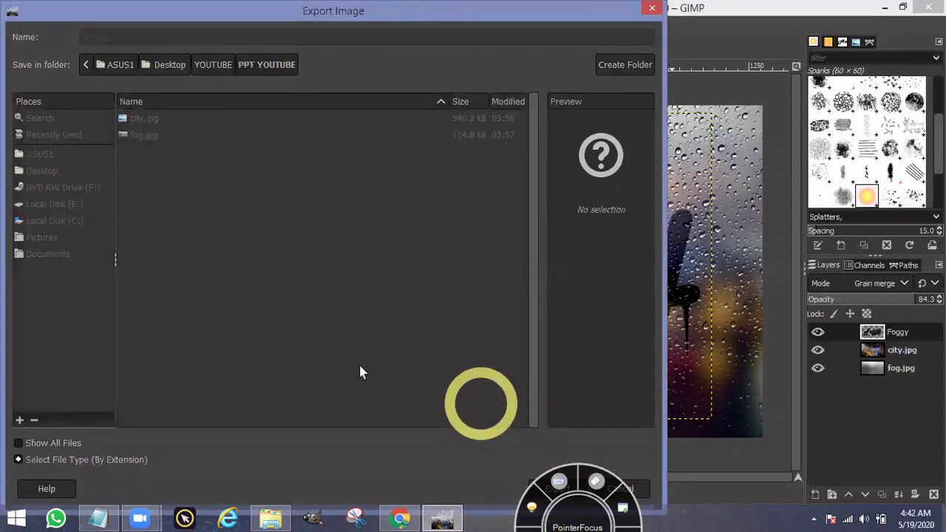
{"action": "left_click", "coordinate": [471, 422]}
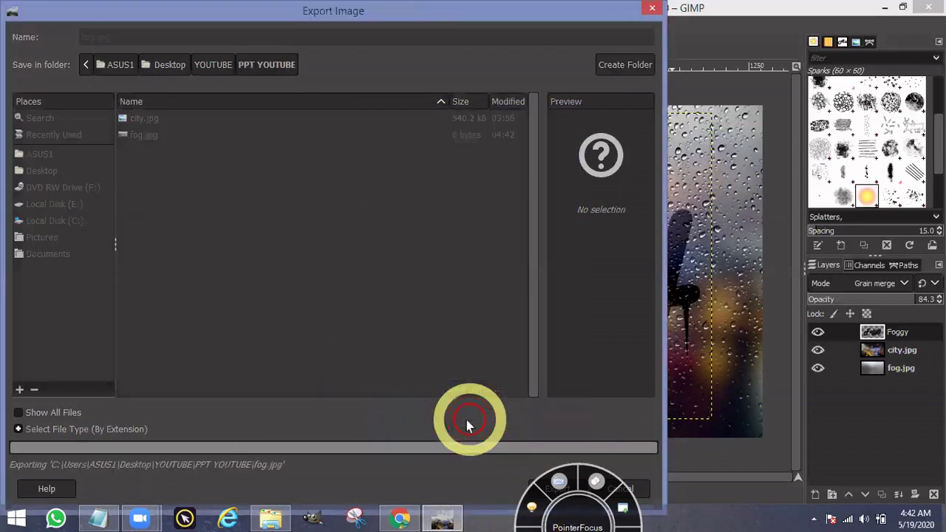